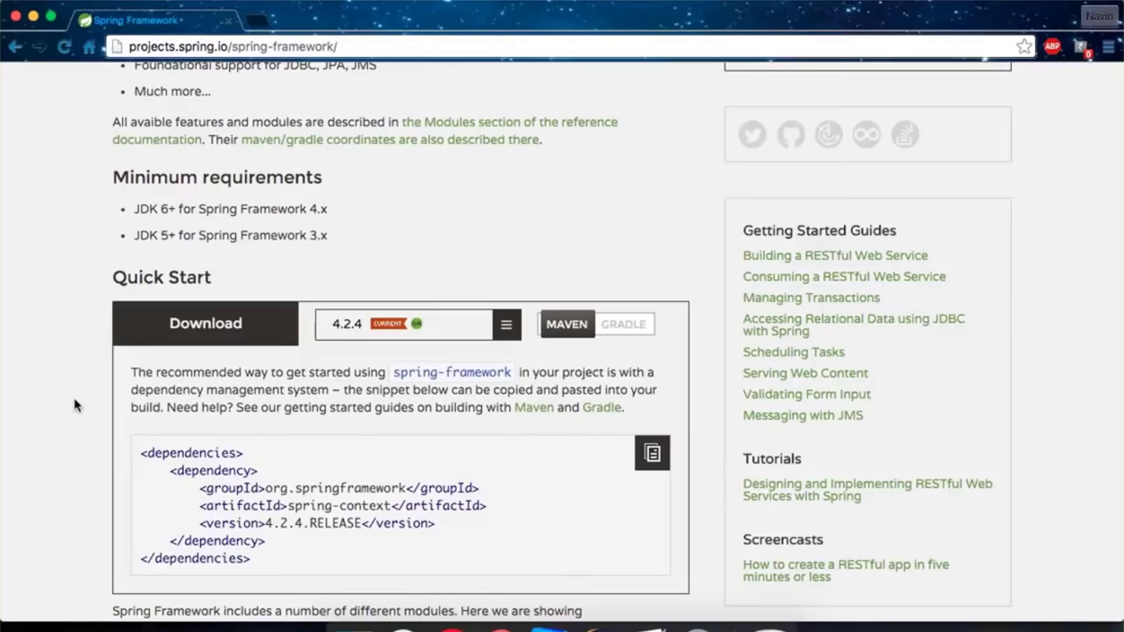
Step: Examine the Quick Start section's Maven dependency snippet for spring-context 4.2.4.RELEASE on the Spring Framework page
scroll(245, 506, down, 1)
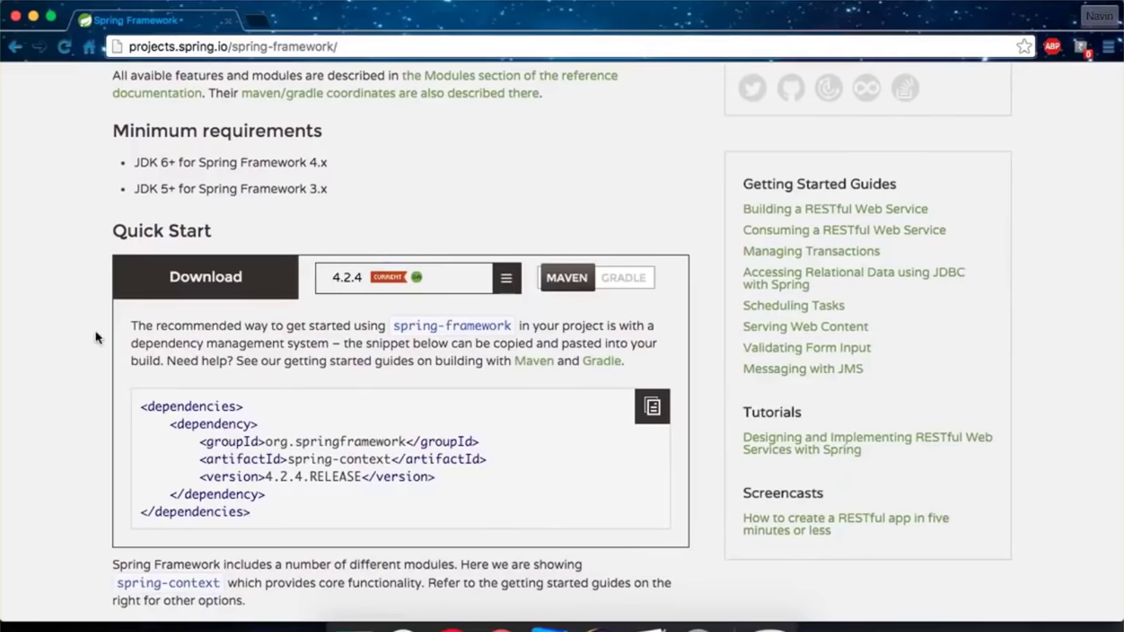
scroll(96, 336, down, 1)
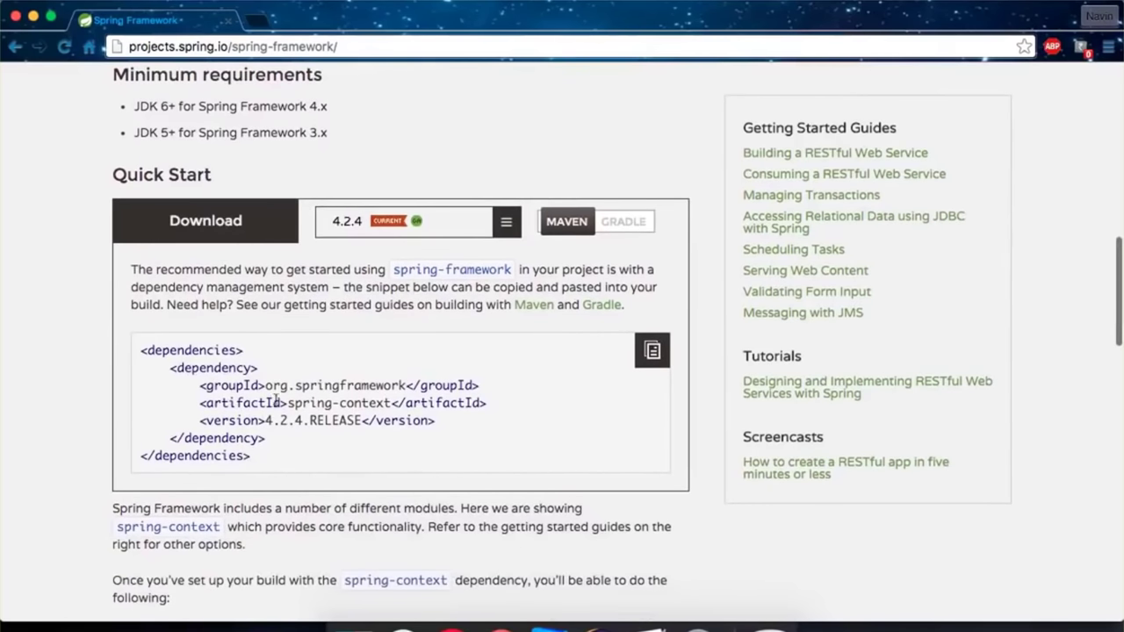
scroll(180, 390, up, 3)
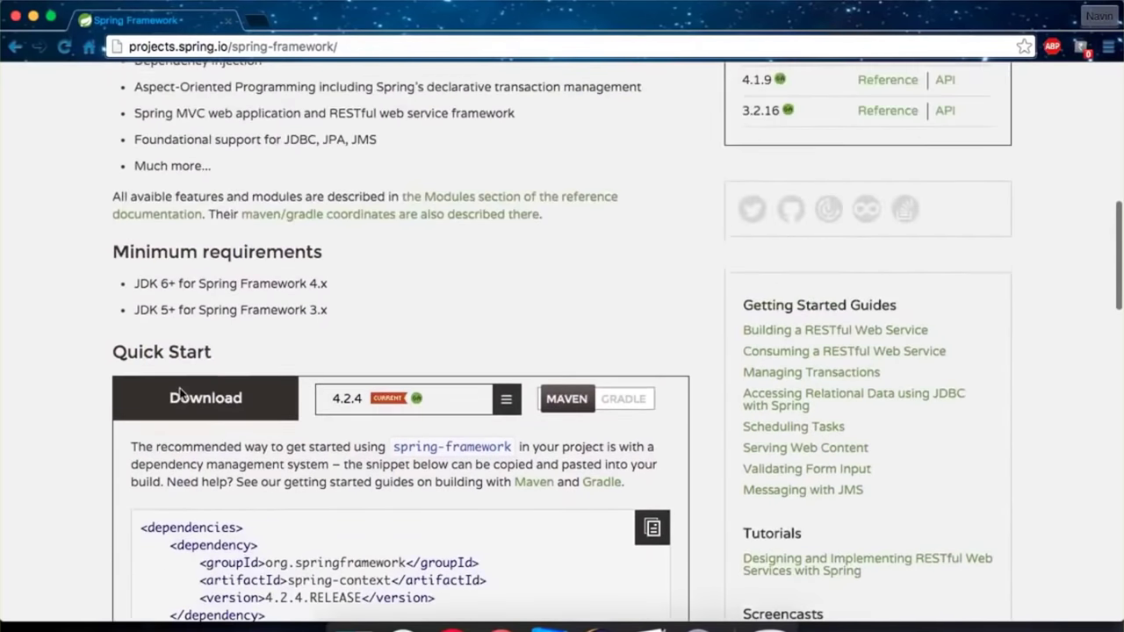
scroll(180, 390, down, 3)
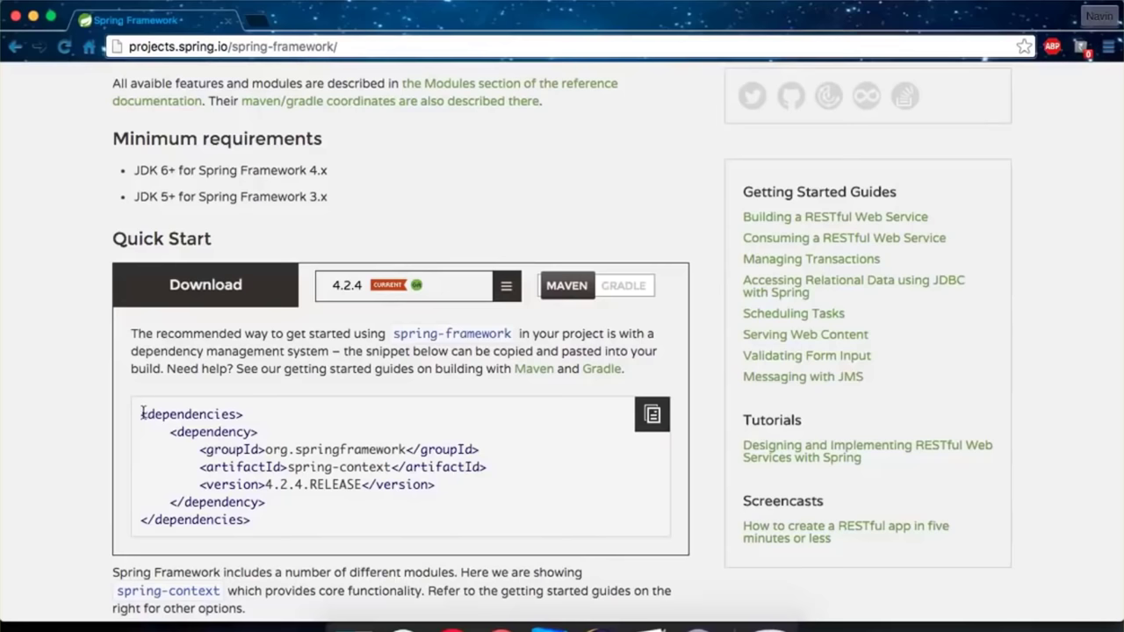
drag(141, 411, 257, 518)
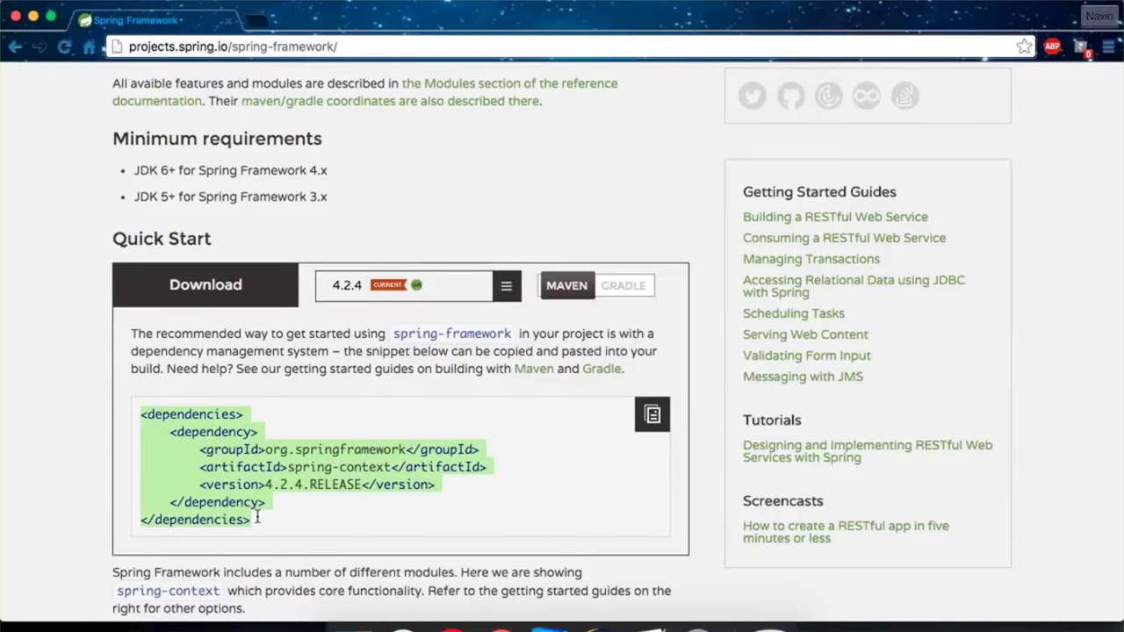
click(362, 464)
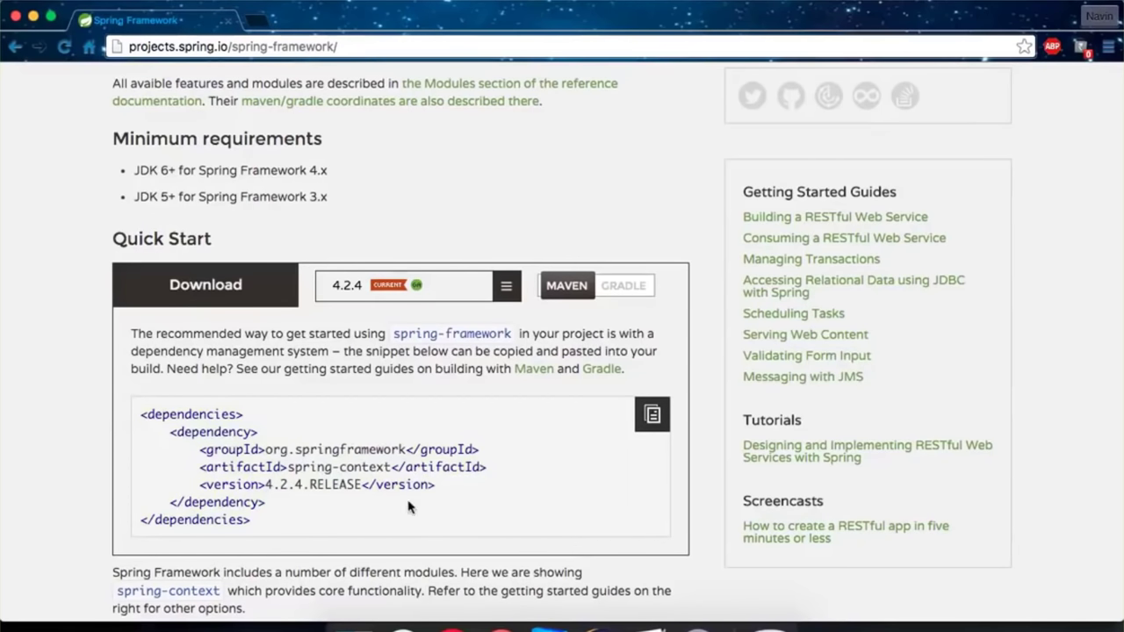
Step: Switch to Eclipse and open the full wizard selection for creating a new item in the workspace
click(602, 604)
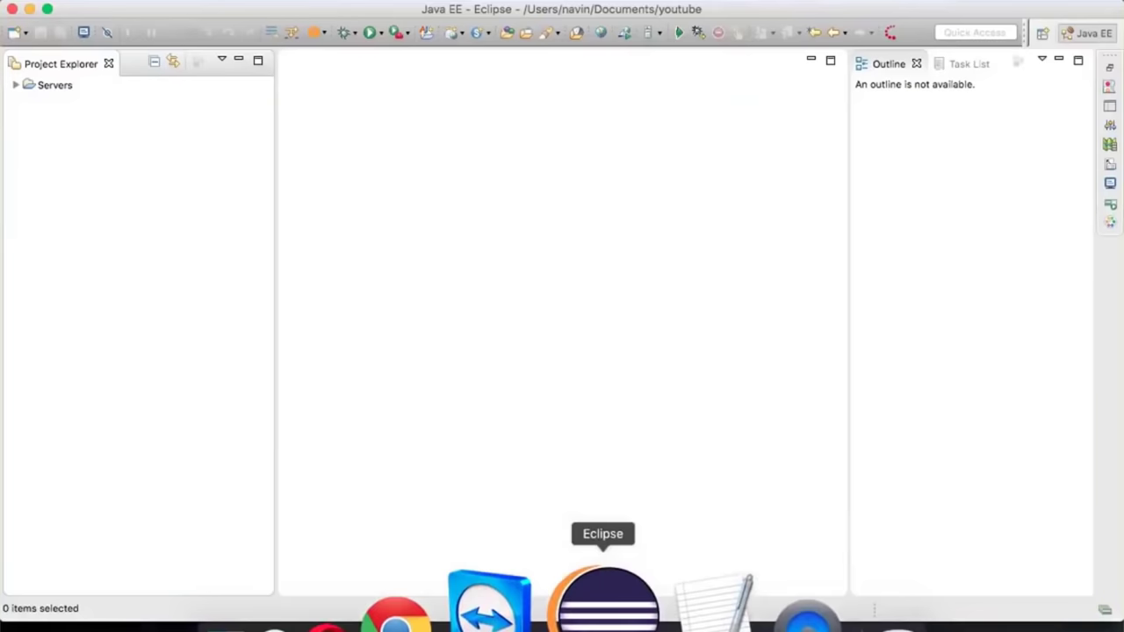
right_click(52, 203)
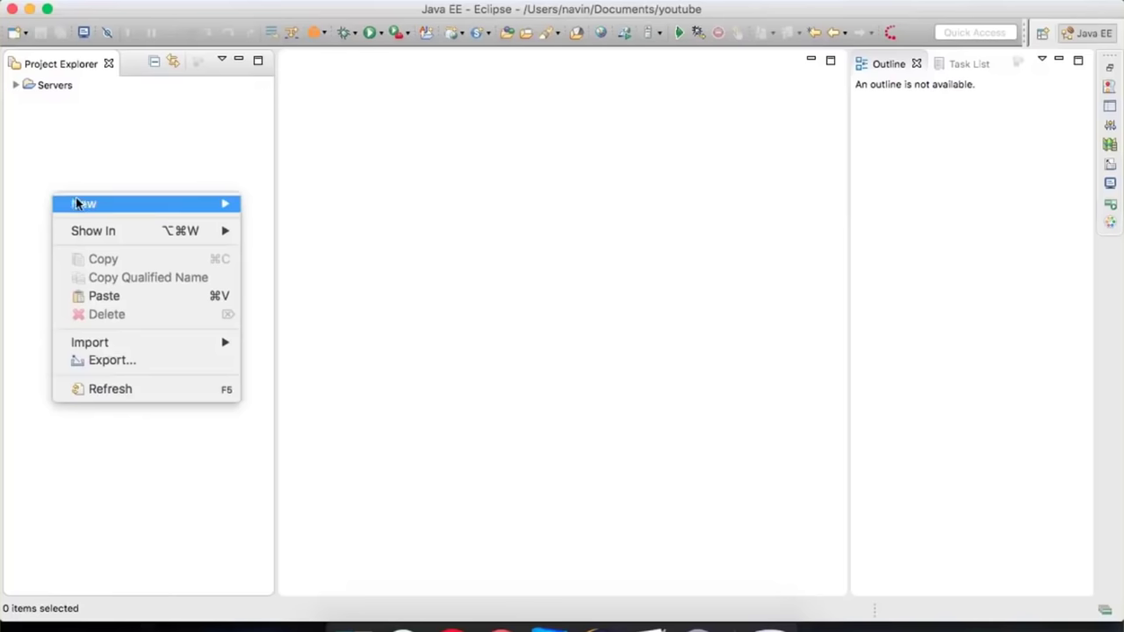
mouse_move(83, 204)
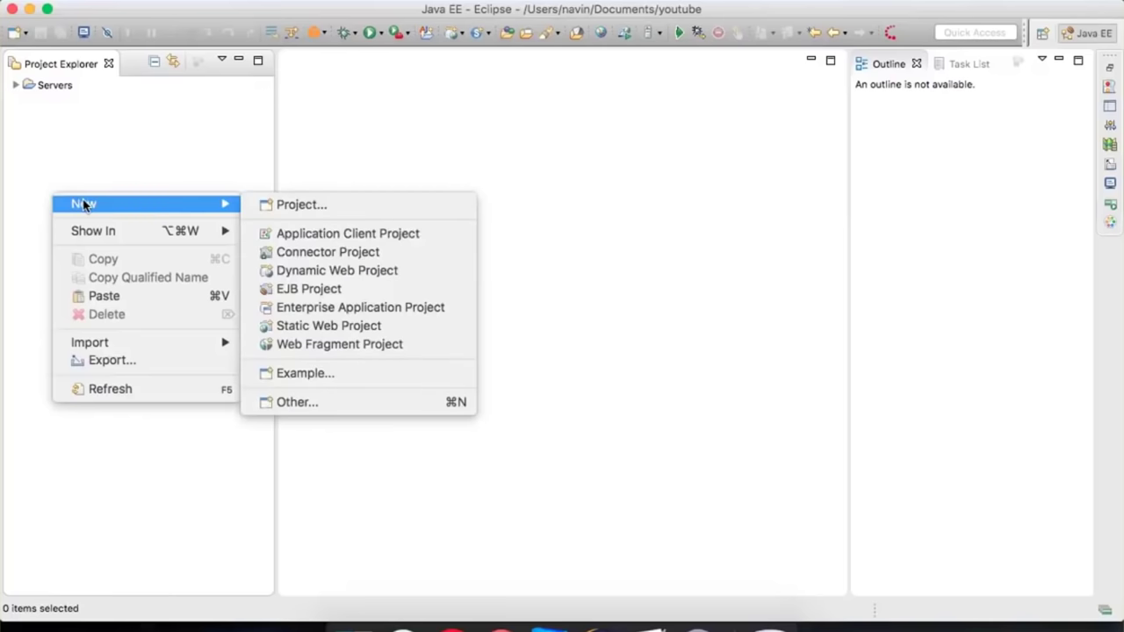
click(307, 403)
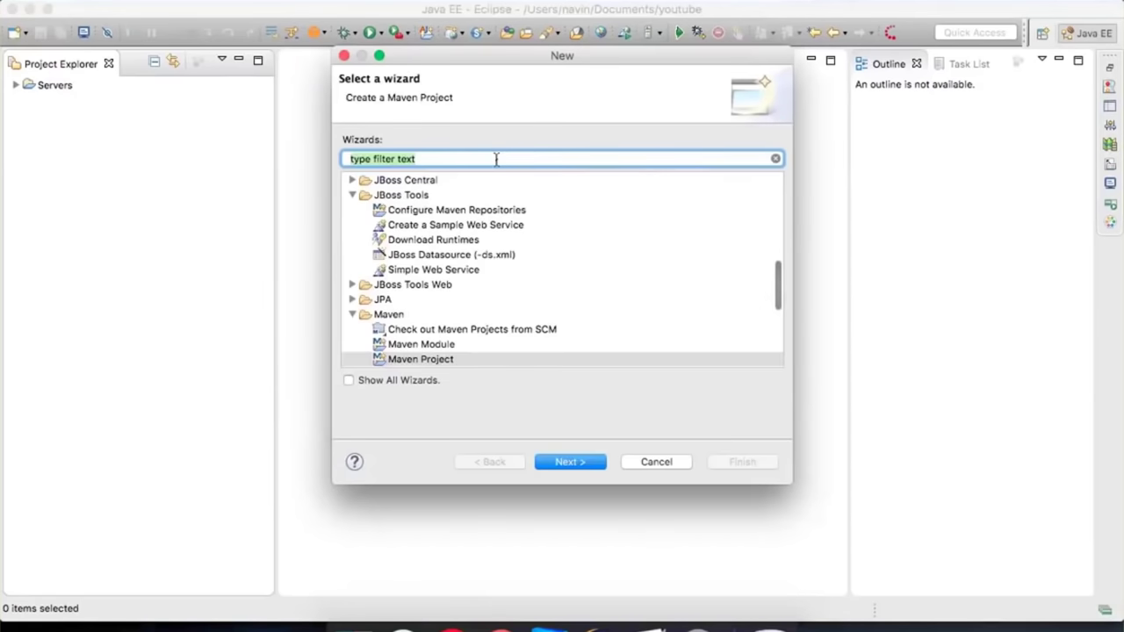
Step: Choose the Maven Project wizard and proceed to archetype selection, keeping the default workspace location
click(447, 272)
scroll(446, 275, up, 5)
scroll(447, 279, up, 5)
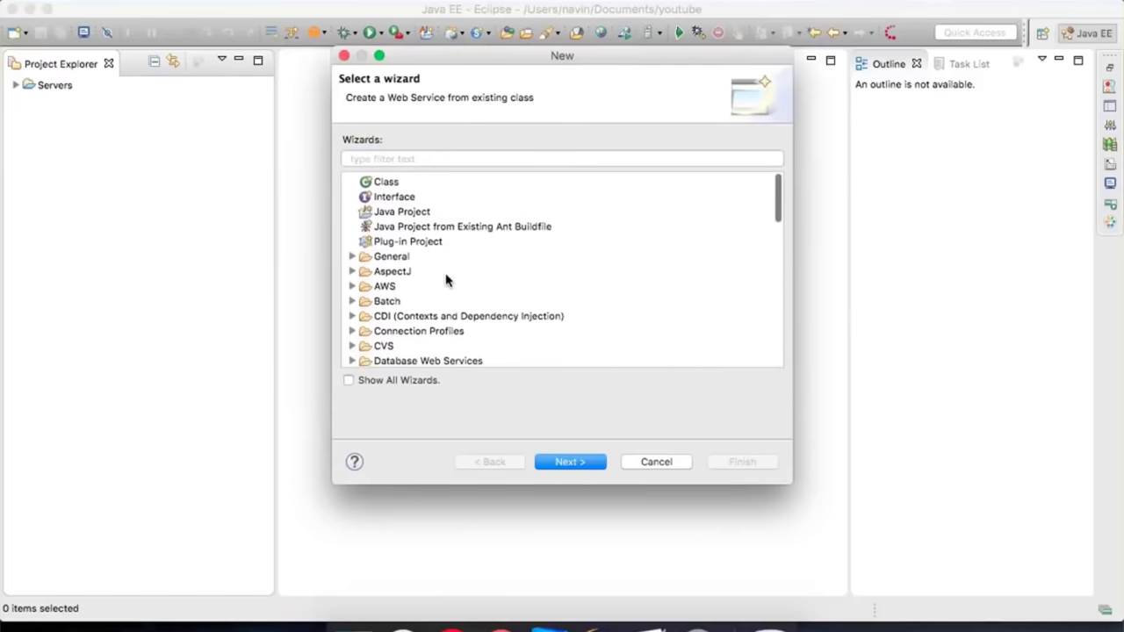
click(405, 212)
scroll(477, 281, down, 10)
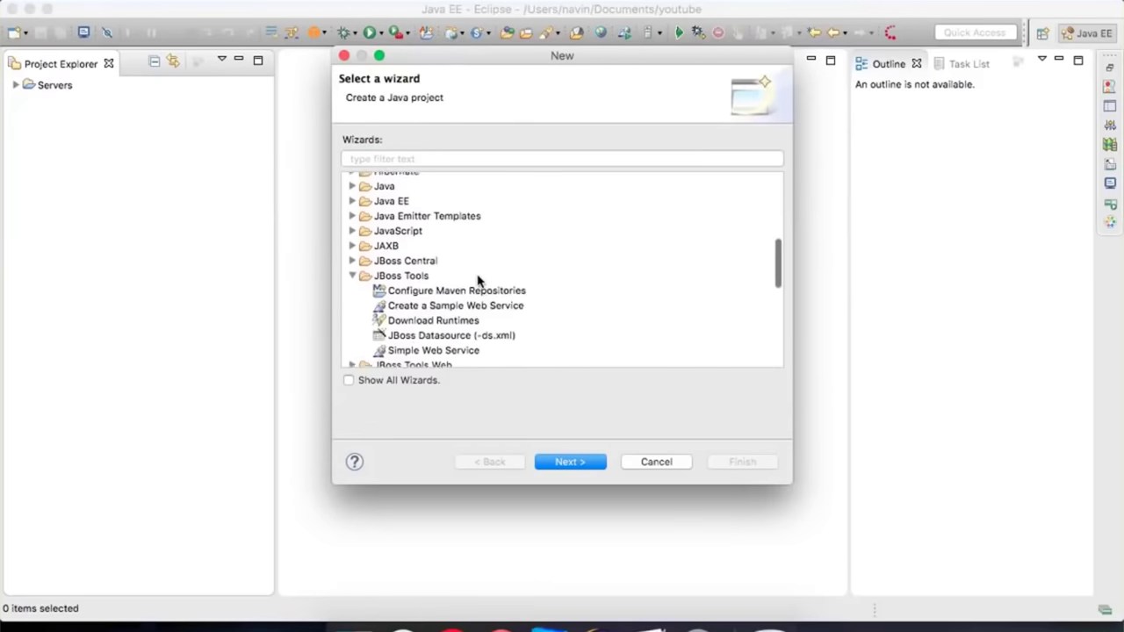
click(430, 264)
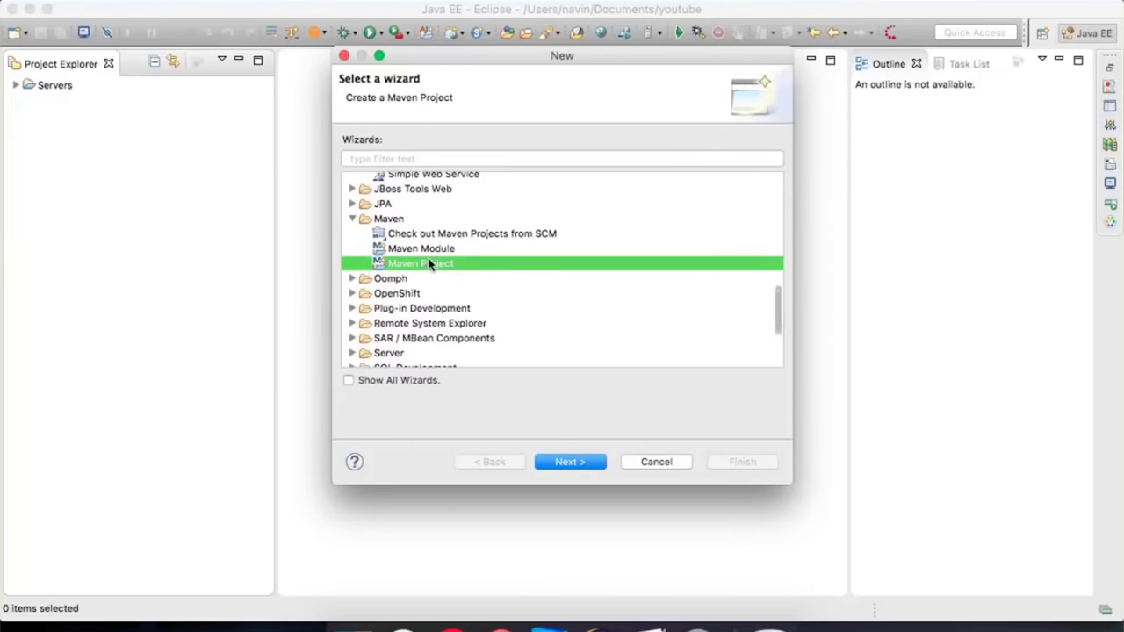
click(569, 462)
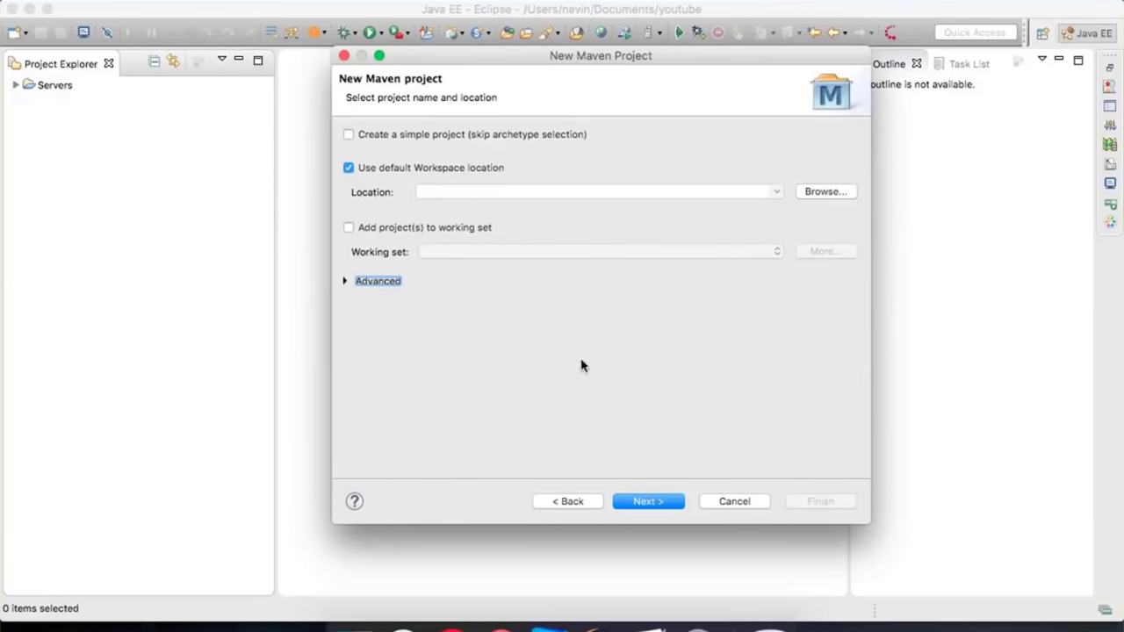
click(649, 502)
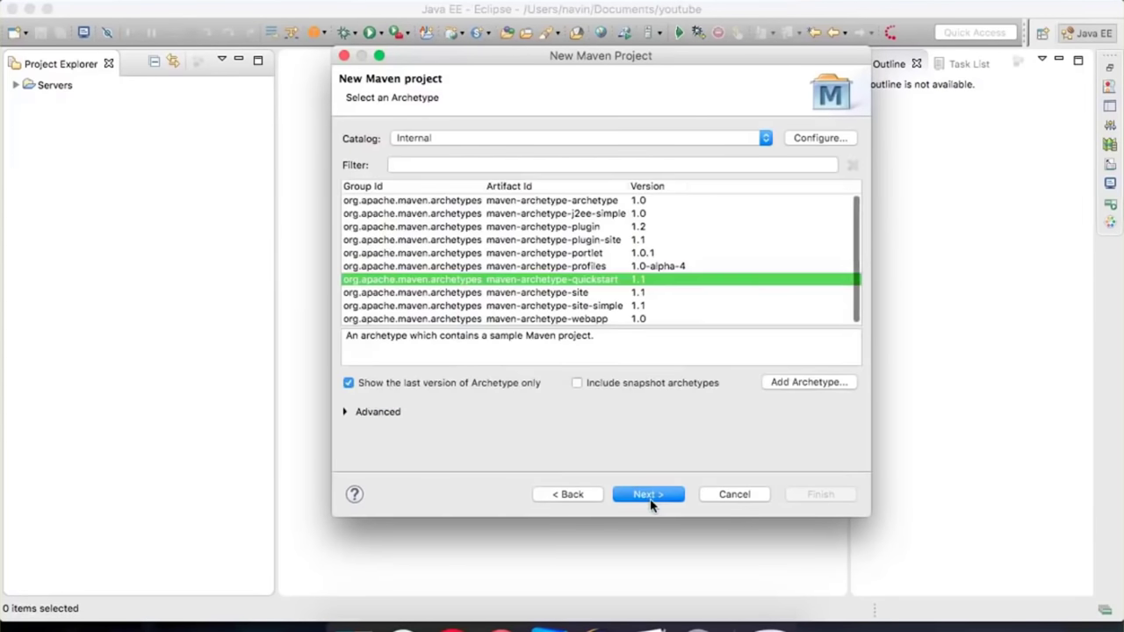
Step: Review the plugin-site and webapp archetypes in the Internal catalog and reselect maven-archetype-quickstart 1.1
click(532, 239)
scroll(532, 241, up, 1)
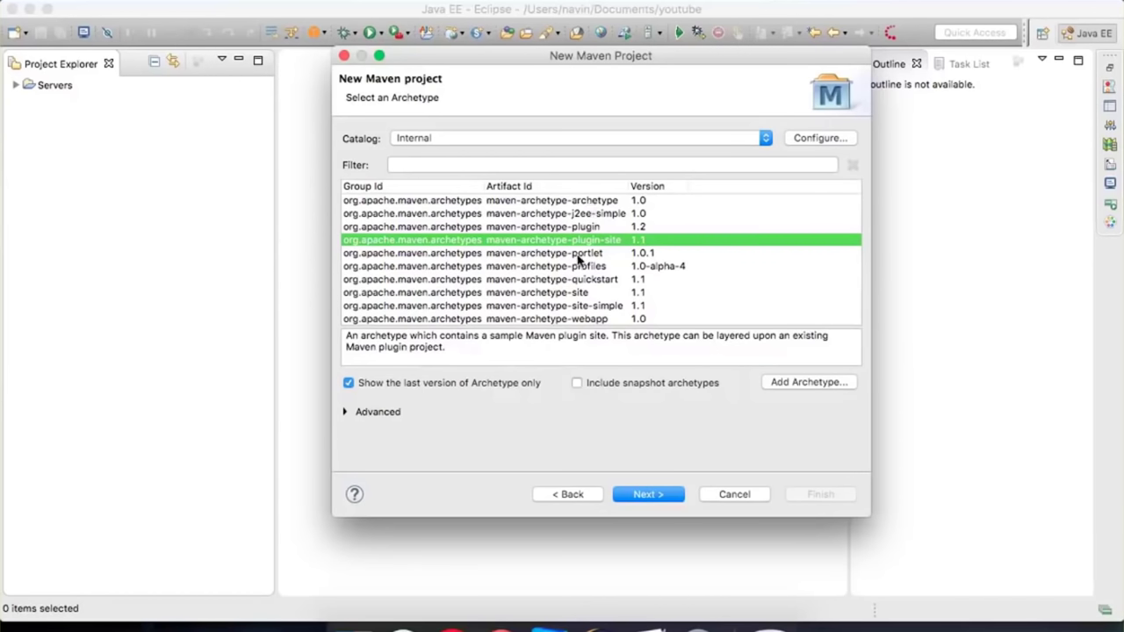
click(592, 321)
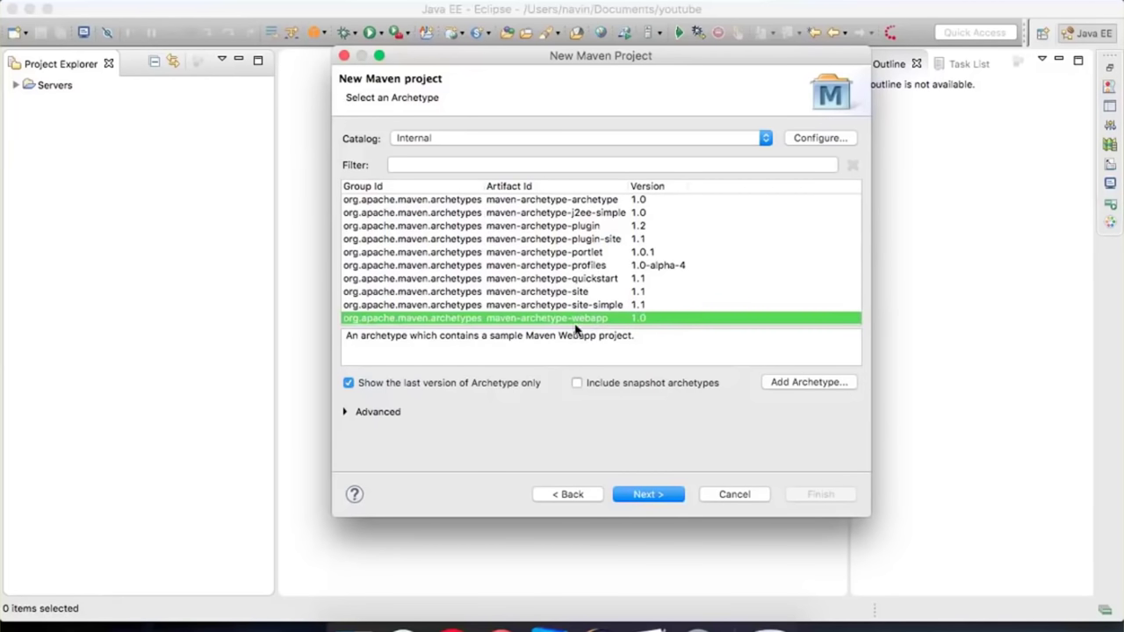
click(586, 280)
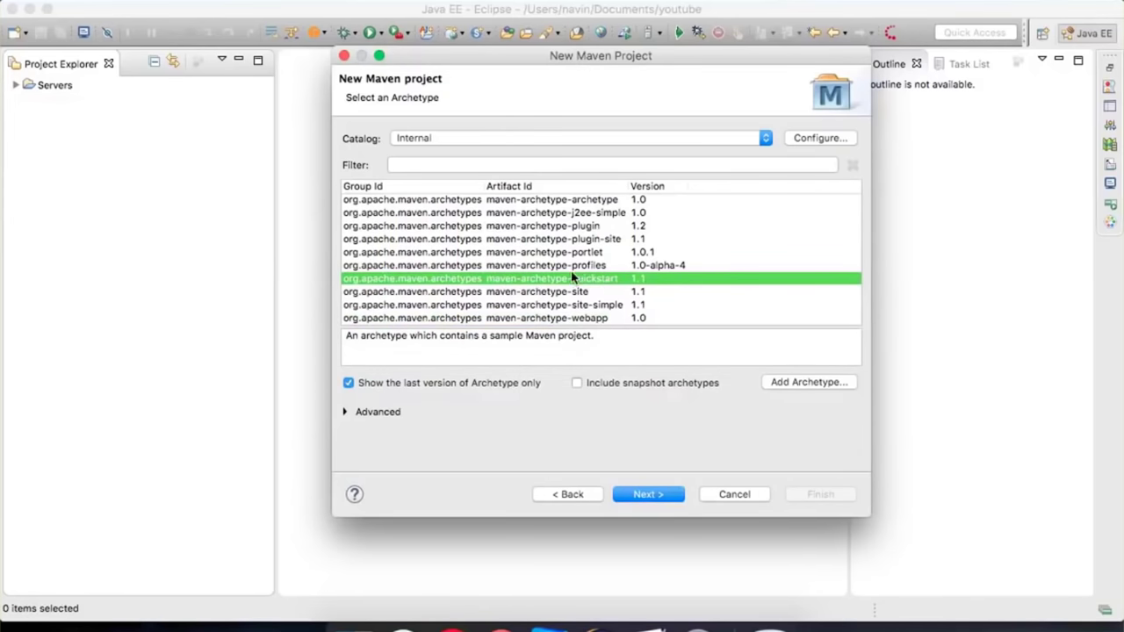
scroll(575, 278, down, 2)
Step: Switch the archetype catalog to All Catalogs and browse its archetypes, viewing the description of appengine-skeleton-archetype
click(765, 138)
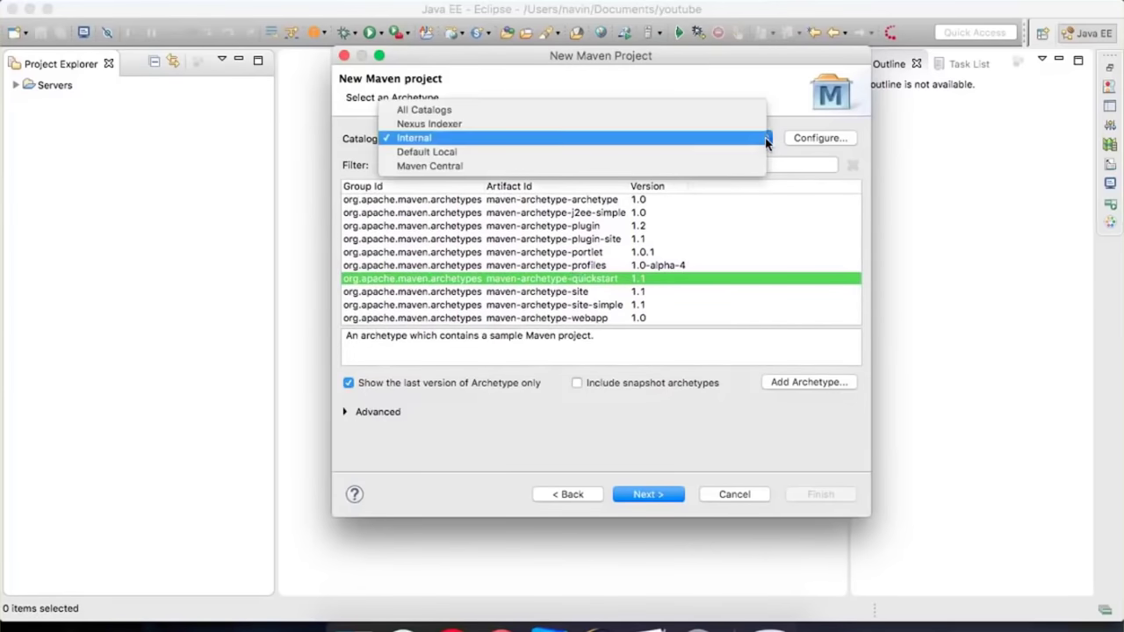
click(612, 114)
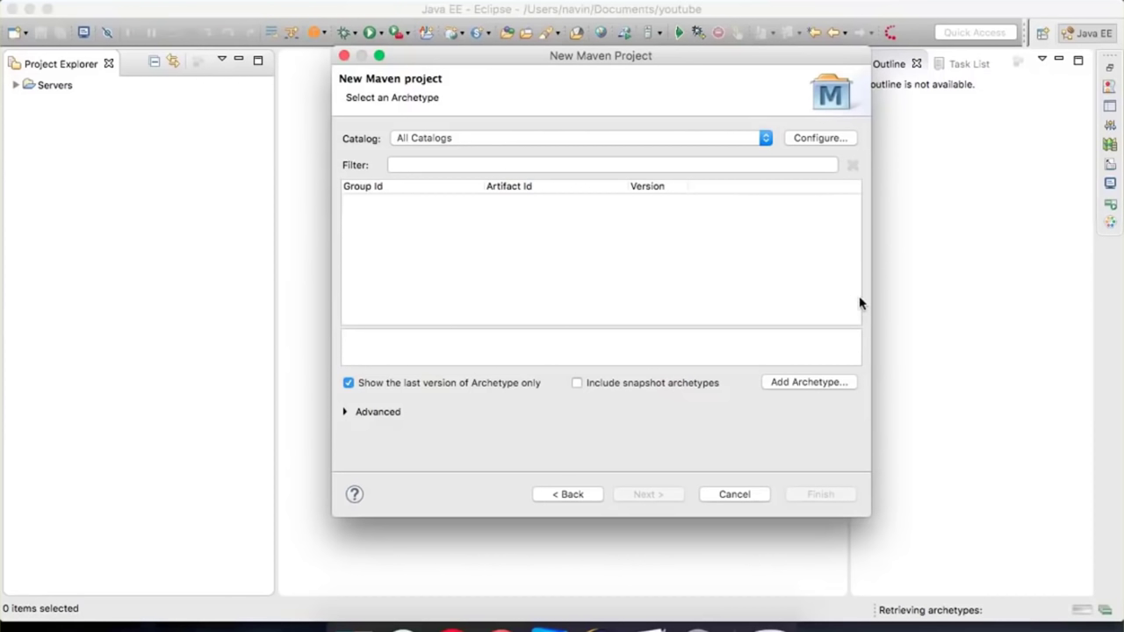
click(729, 148)
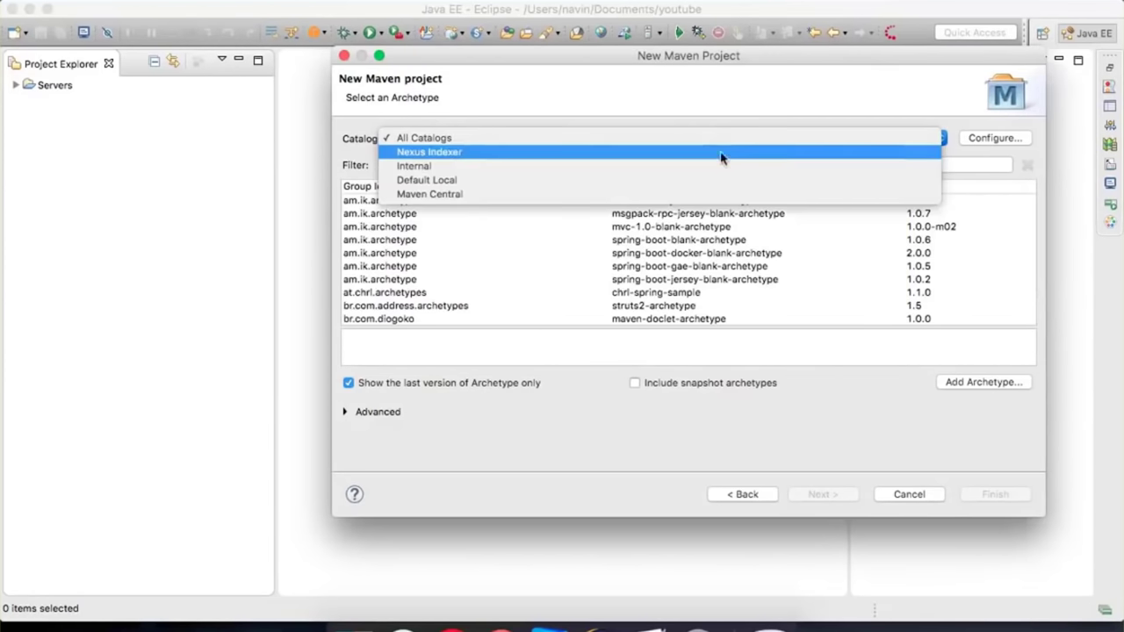
click(624, 268)
scroll(625, 268, down, 4)
scroll(624, 268, down, 20)
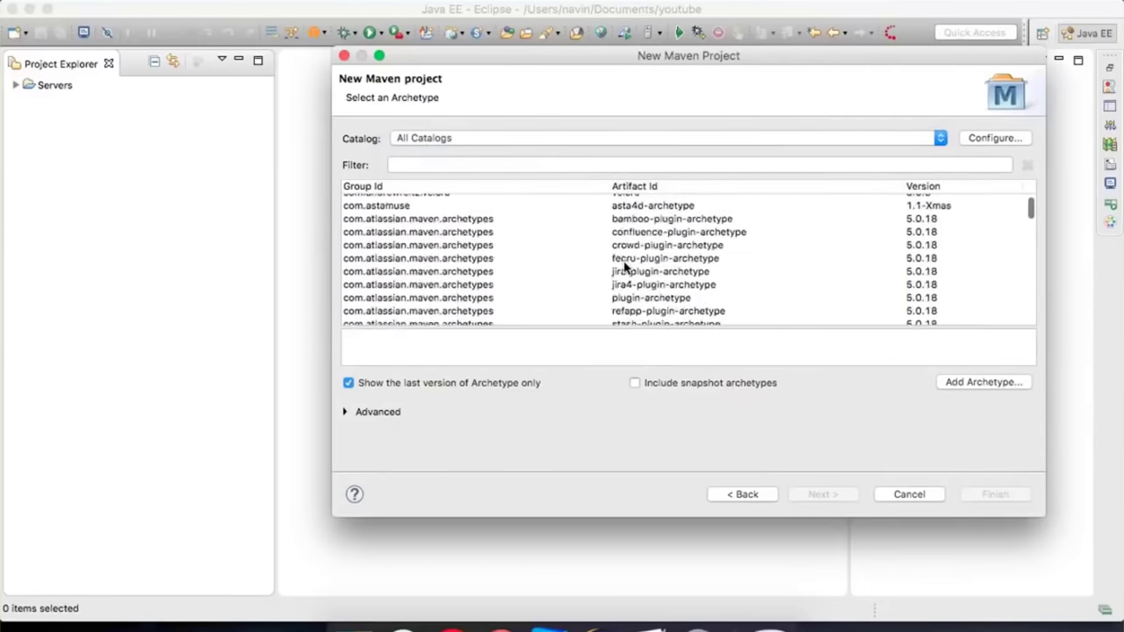
scroll(625, 268, up, 10)
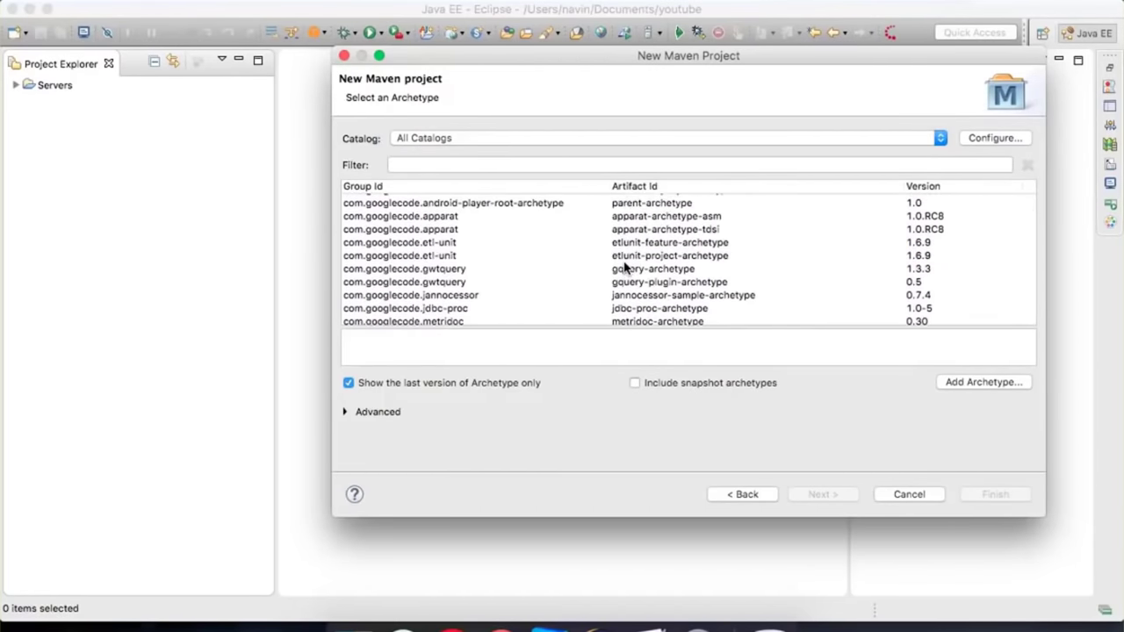
scroll(625, 268, up, 2)
scroll(624, 268, up, 5)
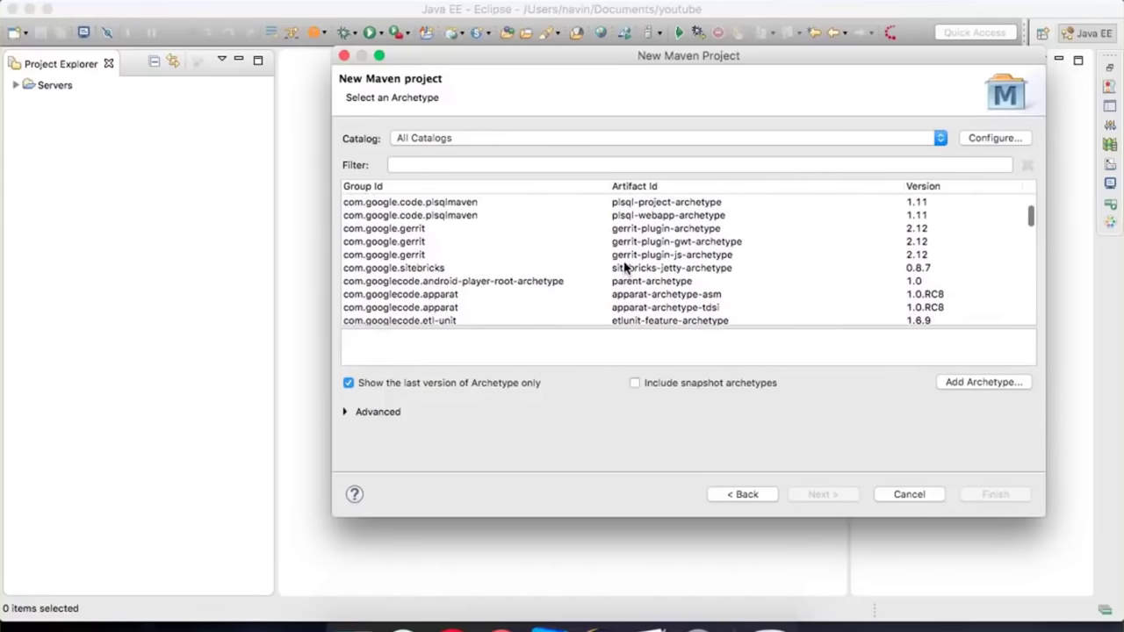
scroll(625, 268, up, 1)
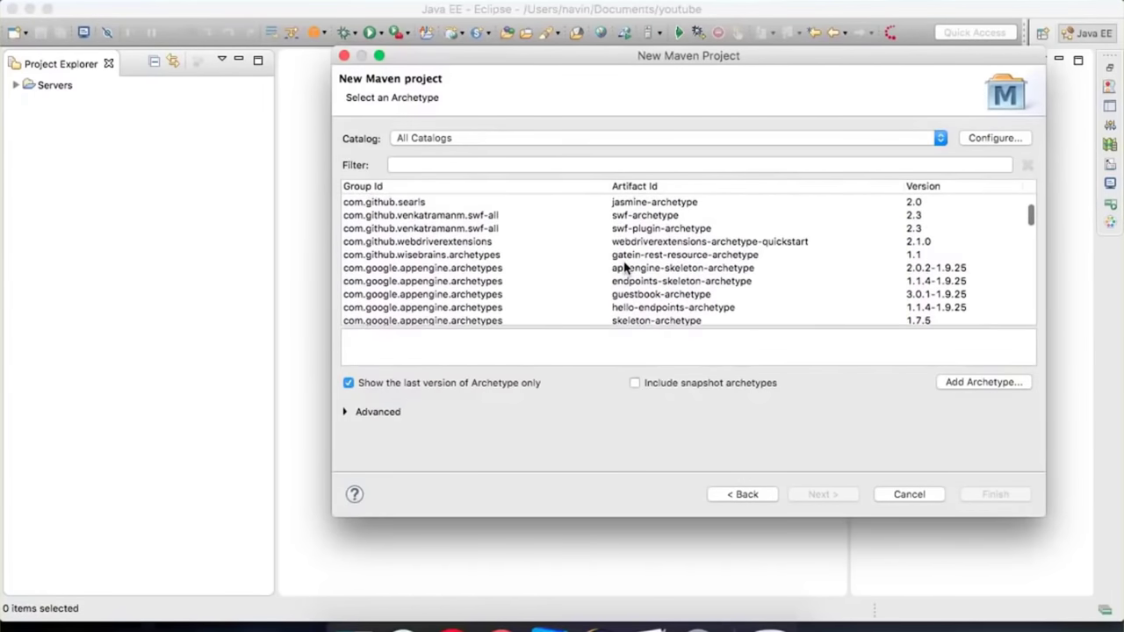
click(457, 271)
scroll(639, 269, up, 1)
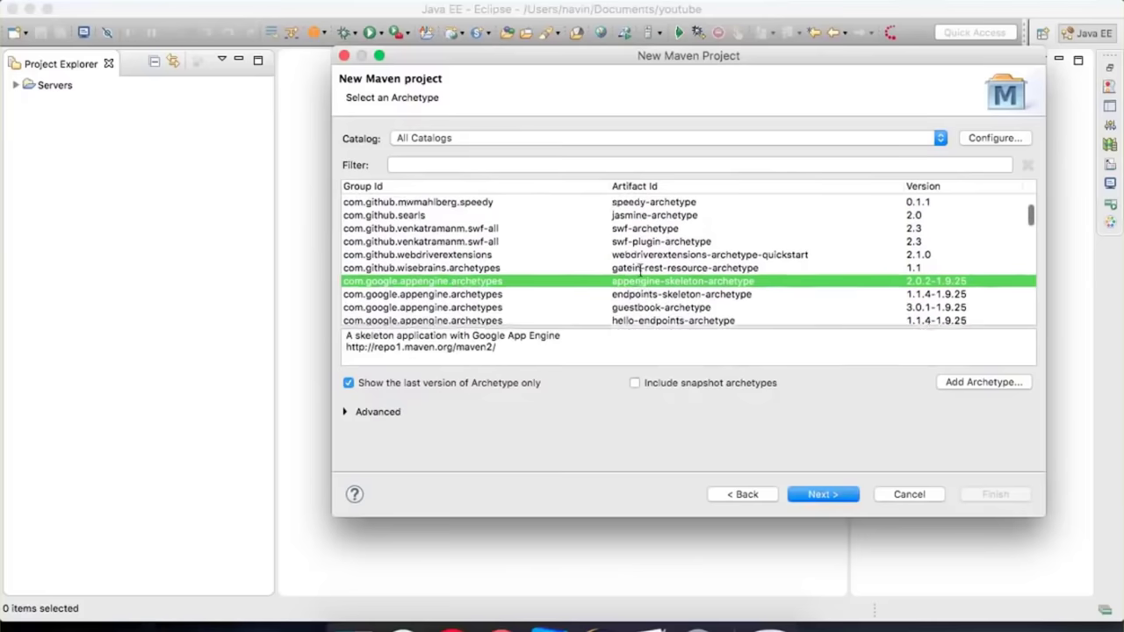
scroll(640, 272, up, 1)
scroll(640, 271, up, 3)
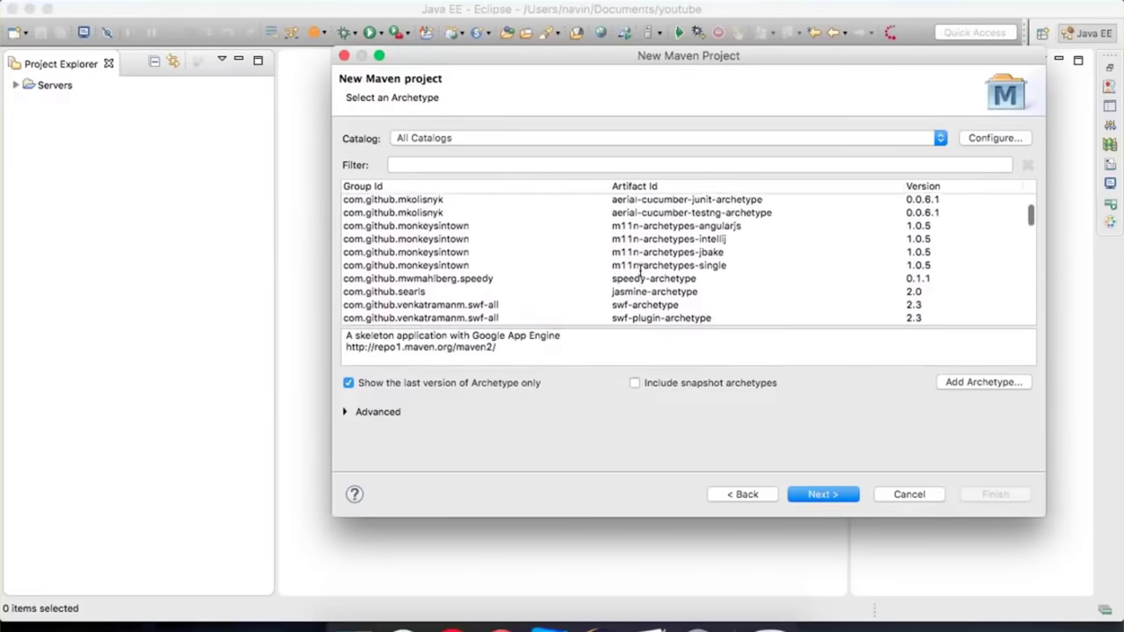
scroll(640, 271, up, 7)
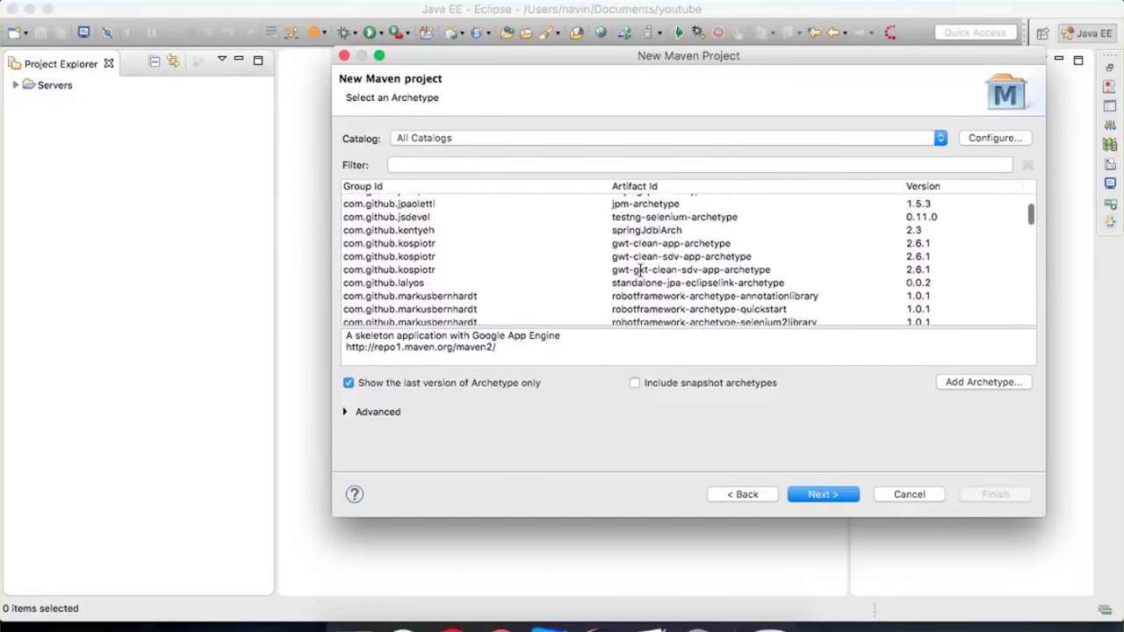
scroll(640, 275, up, 10)
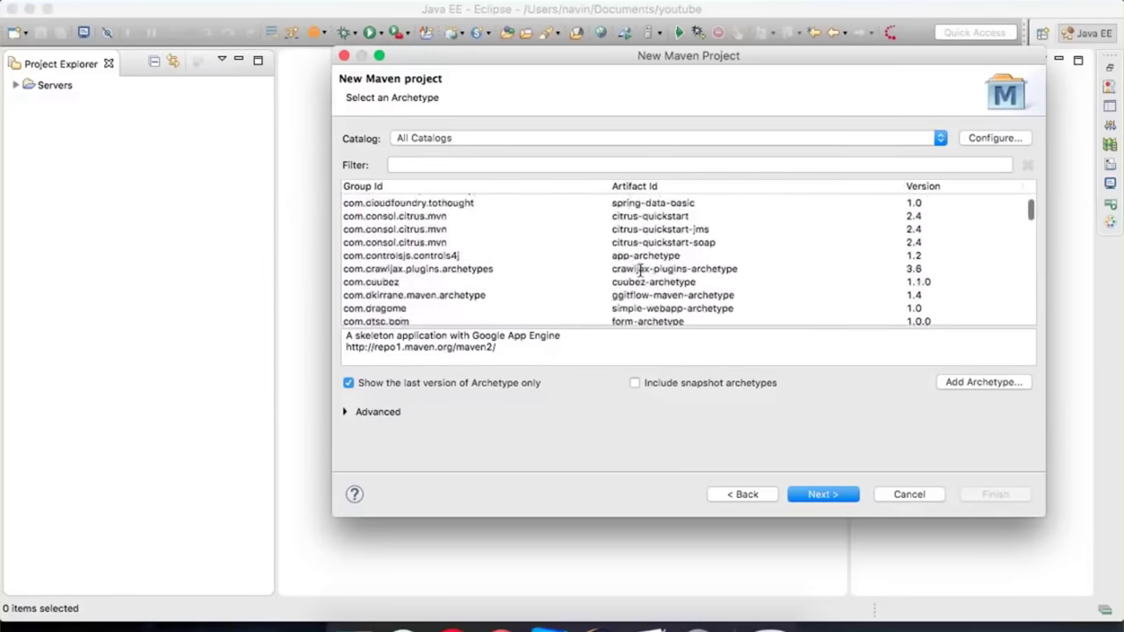
Step: Set the archetype catalog back to Internal and continue with maven-archetype-quickstart 1.1
click(940, 138)
click(772, 167)
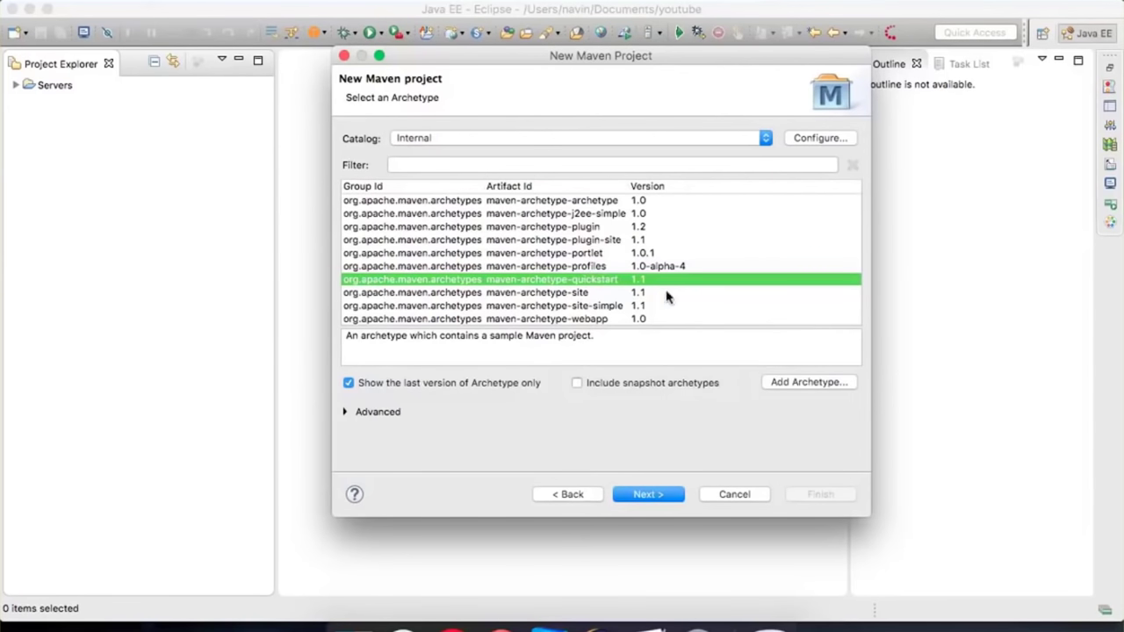
click(652, 495)
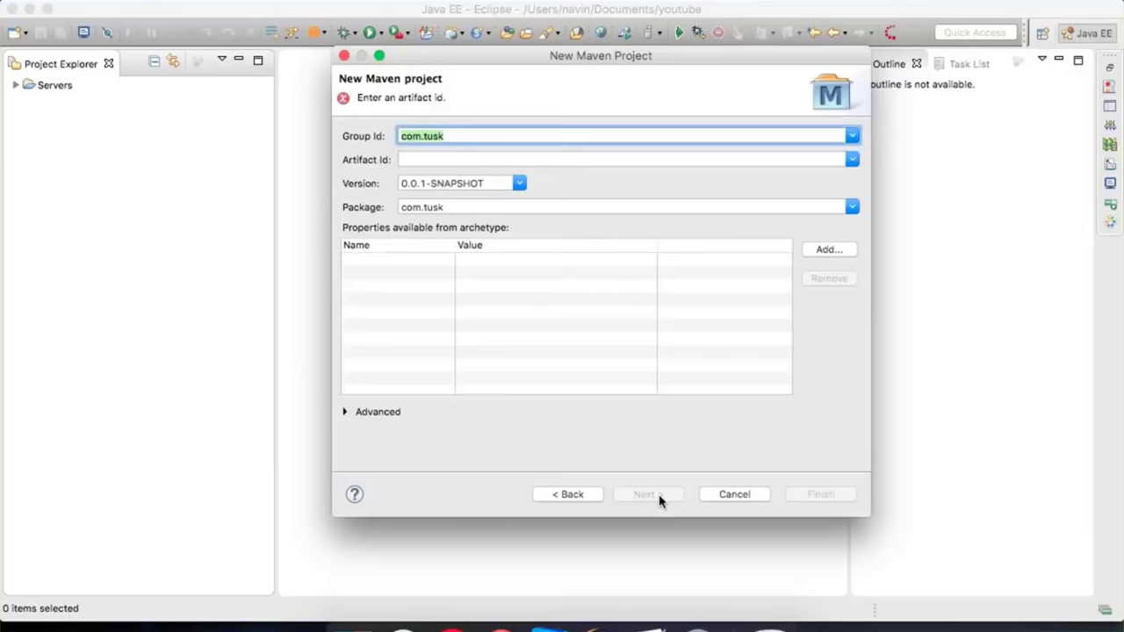
Step: Set the group Id to "com." followed by the developer's first name and the artifact Id to Telusko
click(556, 131)
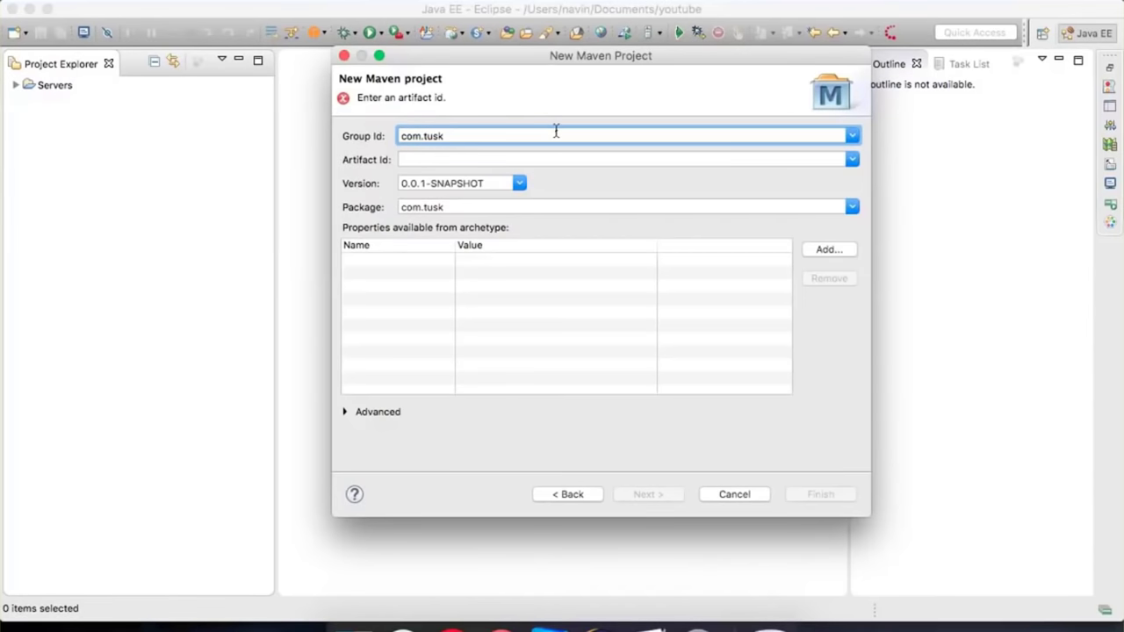
key(BackSpace)
key(BackSpace)
key(BackSpace)
key(BackSpace)
key(BackSpace)
text(.navin)
click(464, 160)
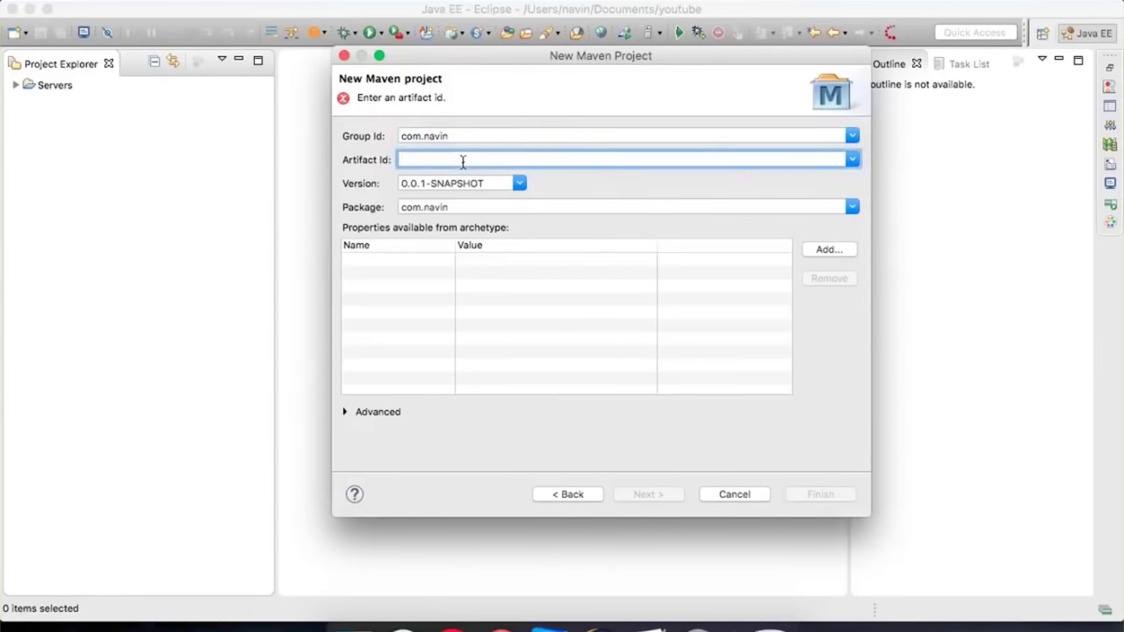
text(Telusko)
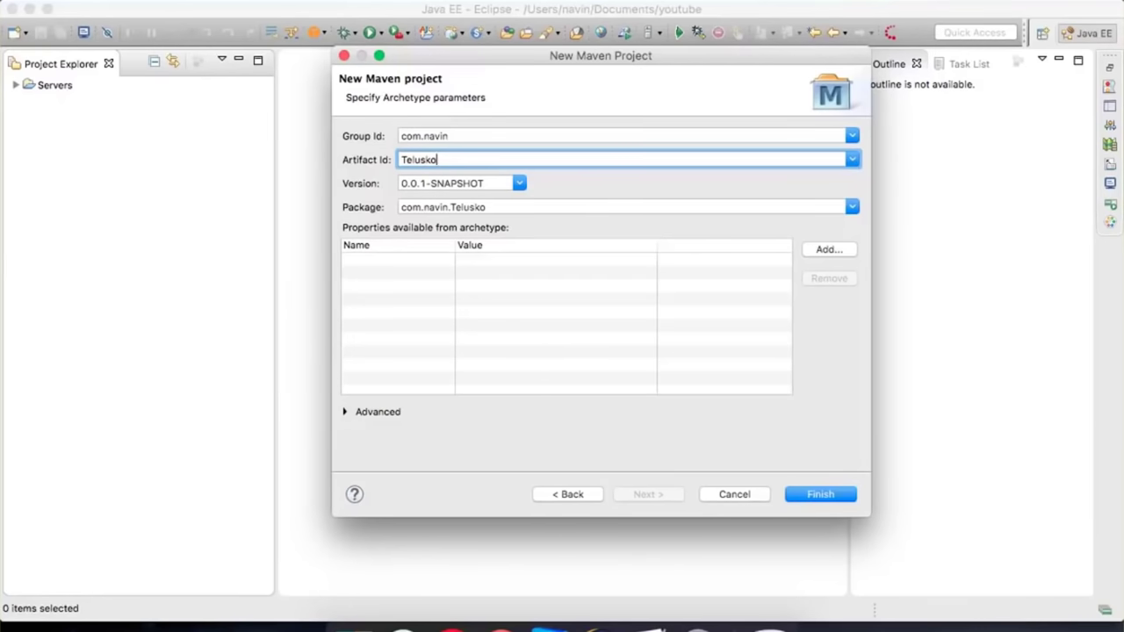
click(484, 132)
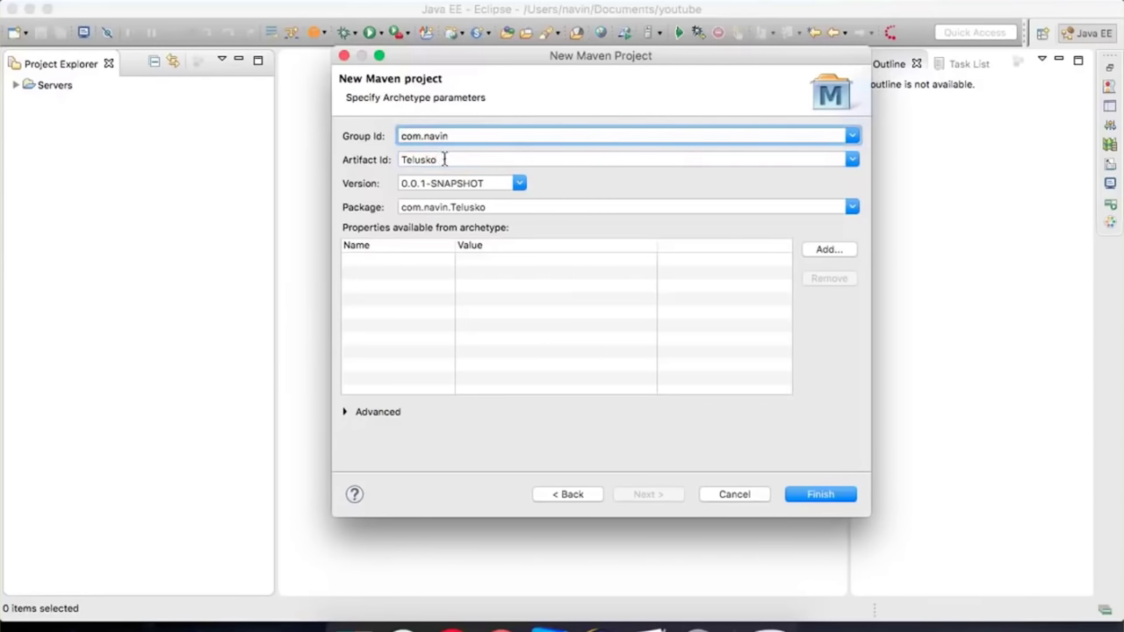
Step: Check the artifact Id and package name, keep both as filled in, and finish creating the Maven project
drag(445, 159, 401, 159)
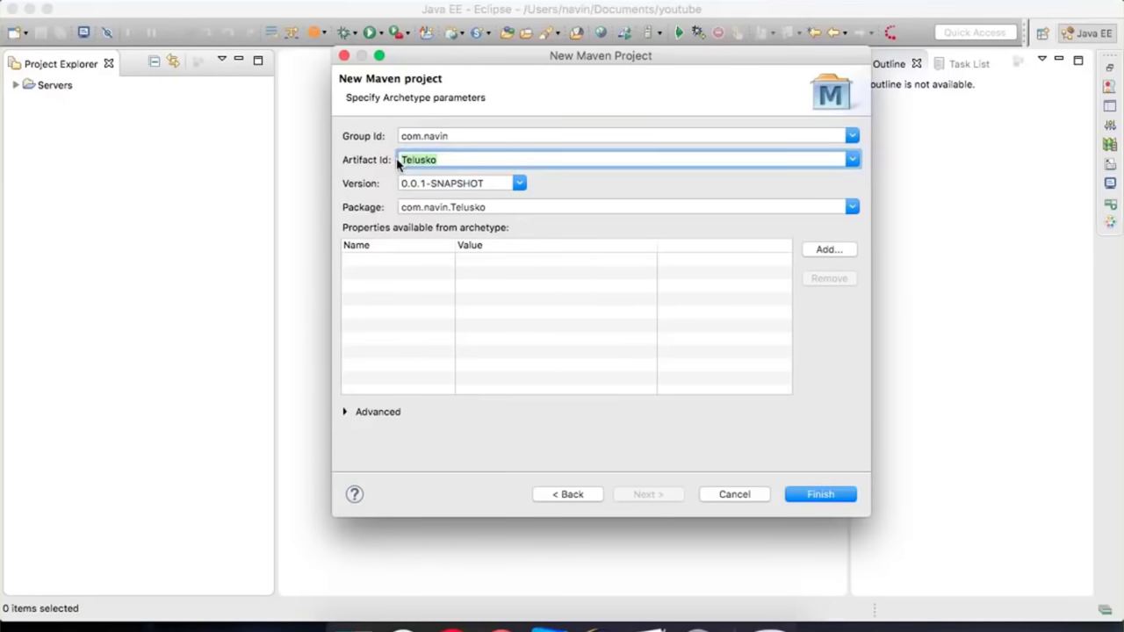
click(475, 207)
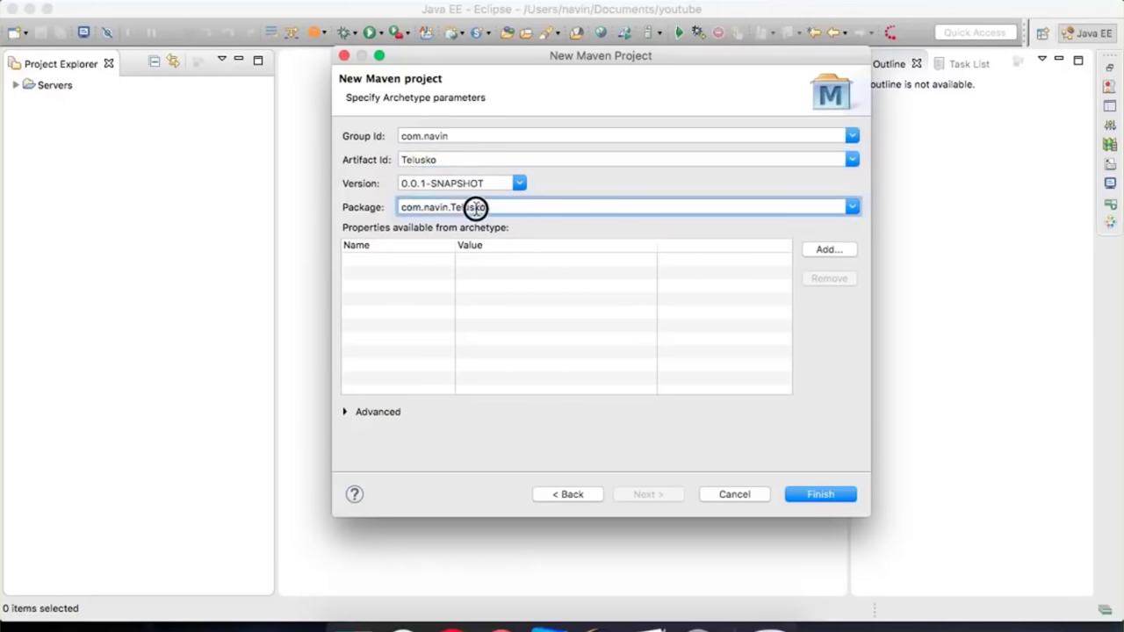
drag(475, 207, 393, 213)
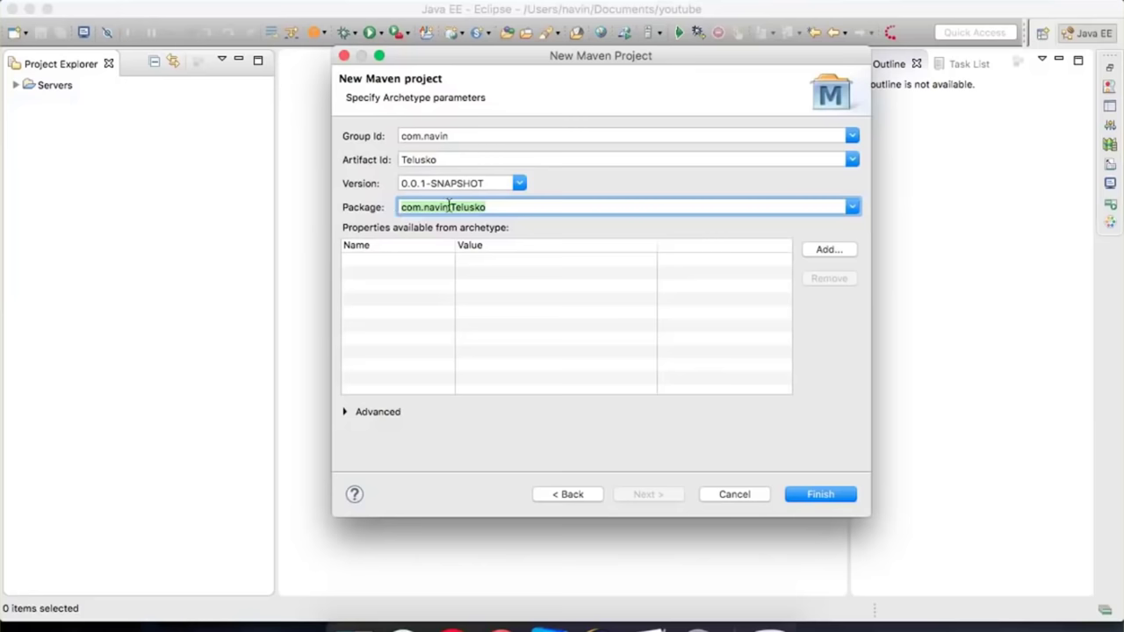
click(495, 208)
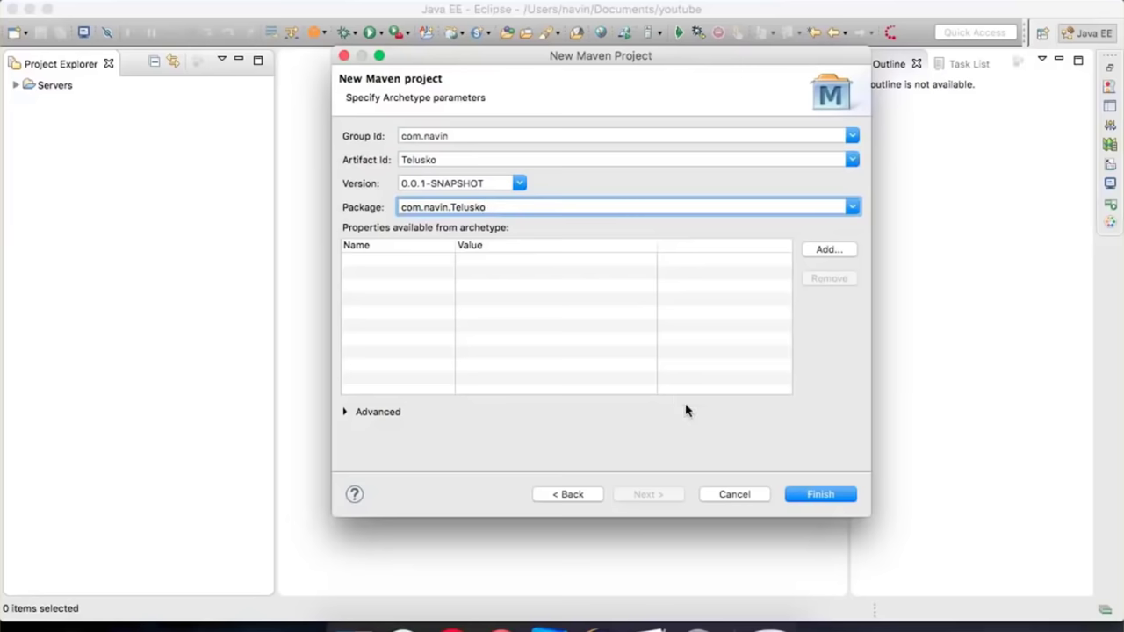
click(795, 494)
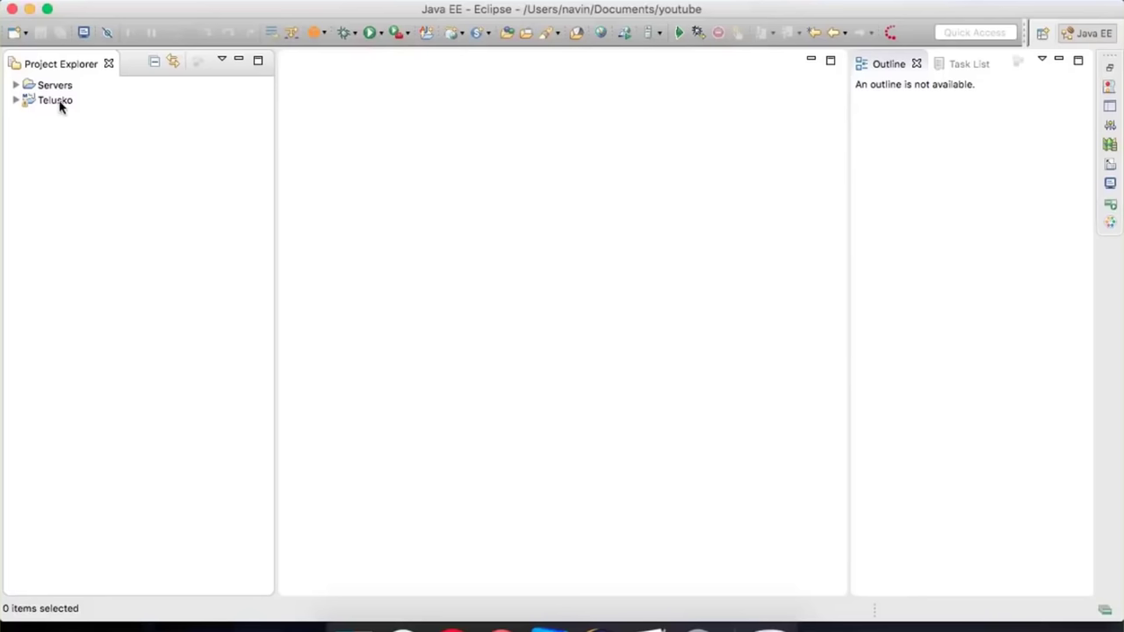
Step: Expand the Telusko project and its Maven Dependencies, and select the junit-3.8.1.jar library
click(16, 100)
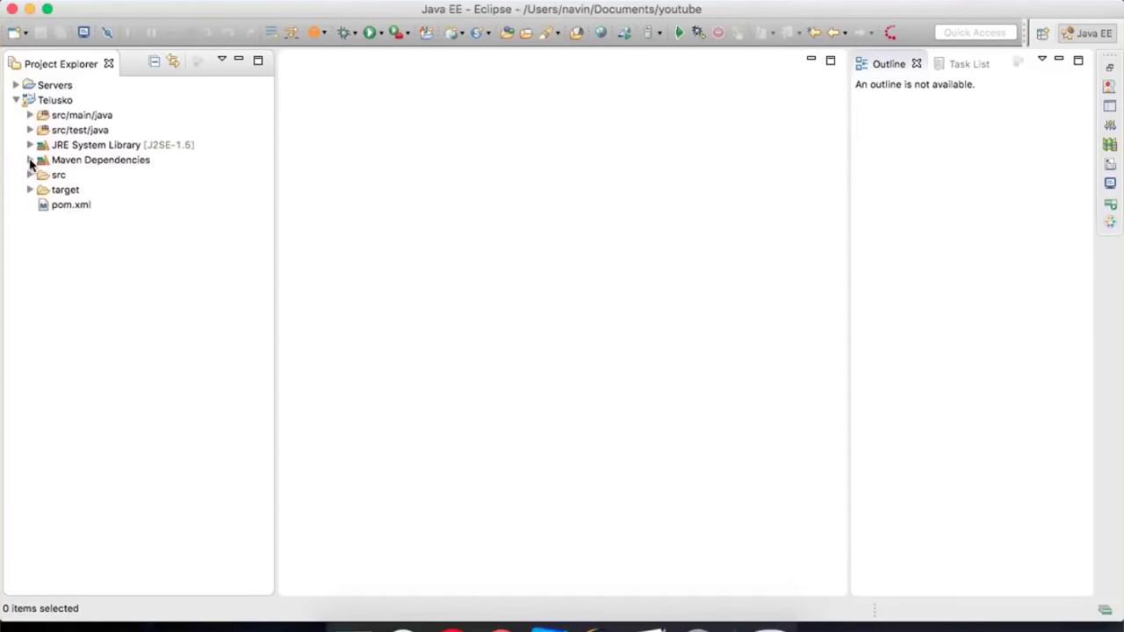
click(30, 160)
click(30, 160)
click(30, 160)
click(92, 177)
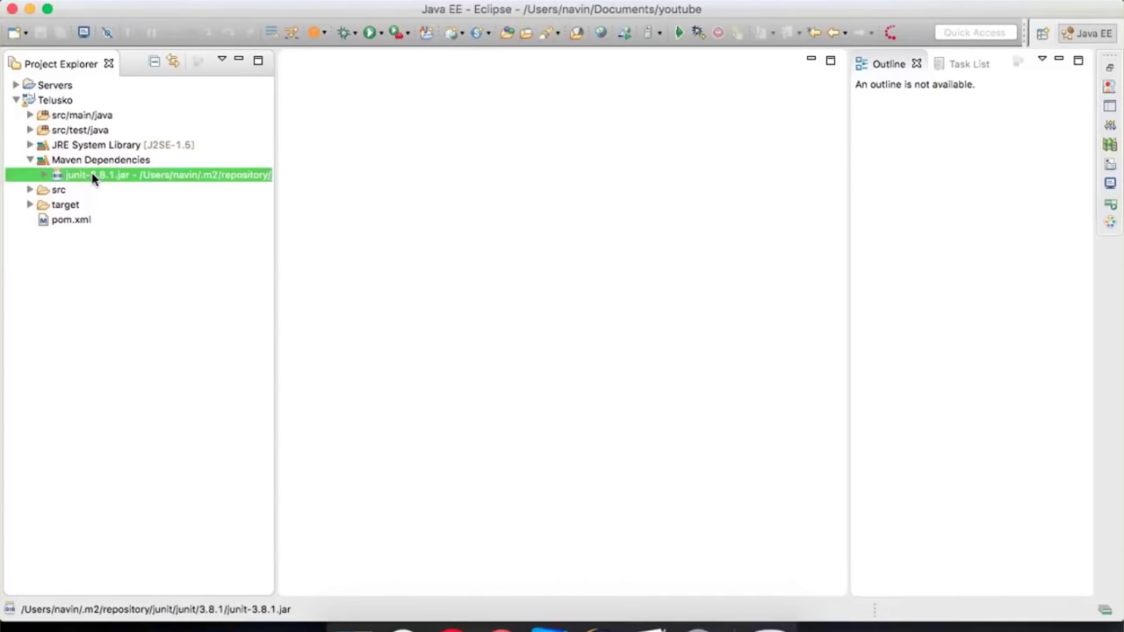